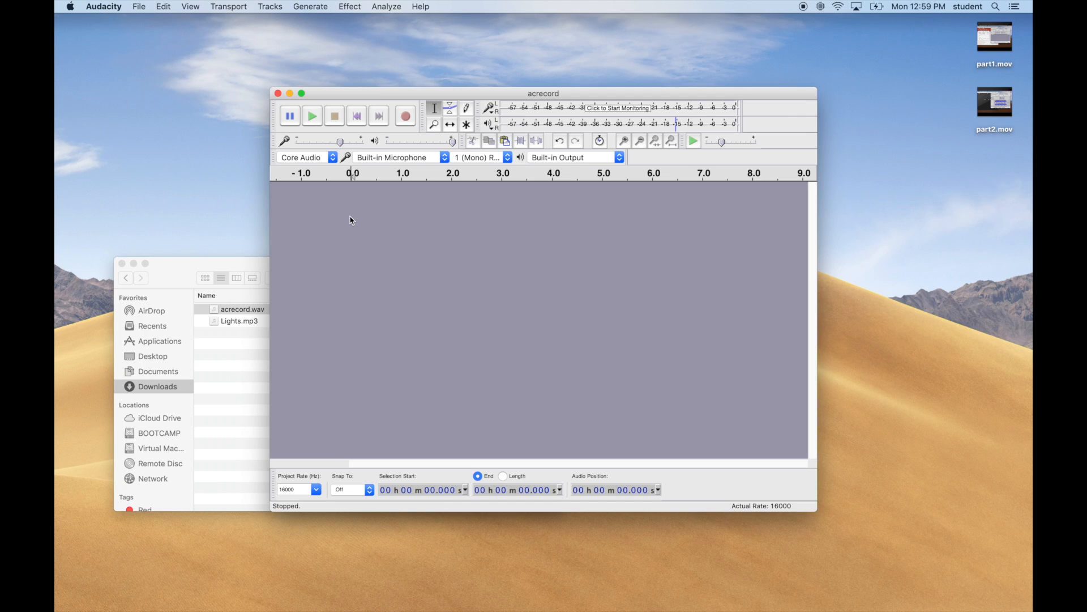
Import the audio file acrecord.wav from the Downloads folder into the project.
{"action": "left_click", "coordinate": [145, 9]}
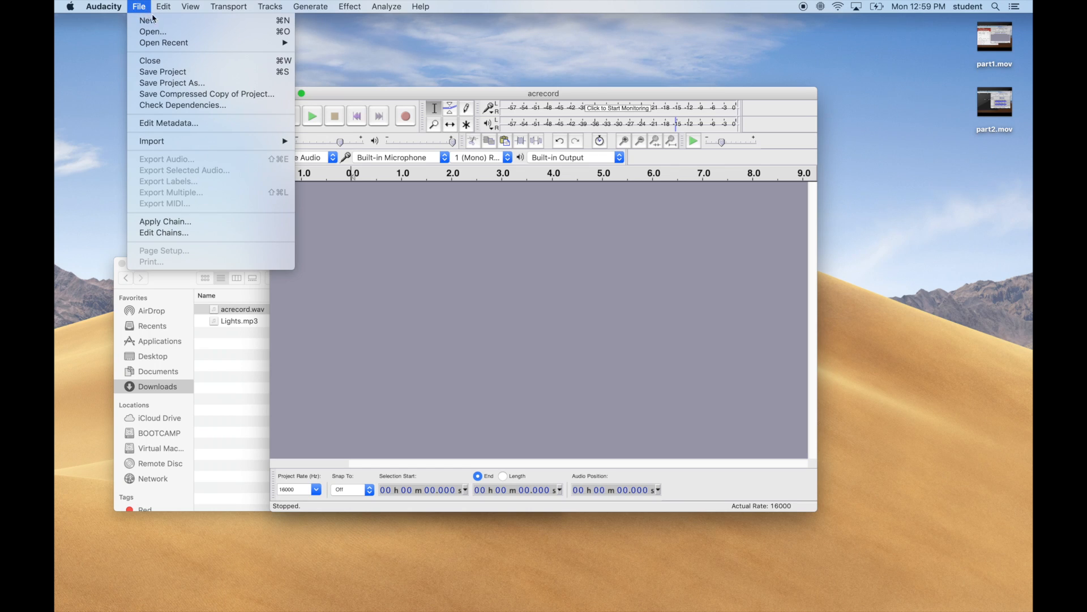
{"action": "mouse_move", "coordinate": [221, 141]}
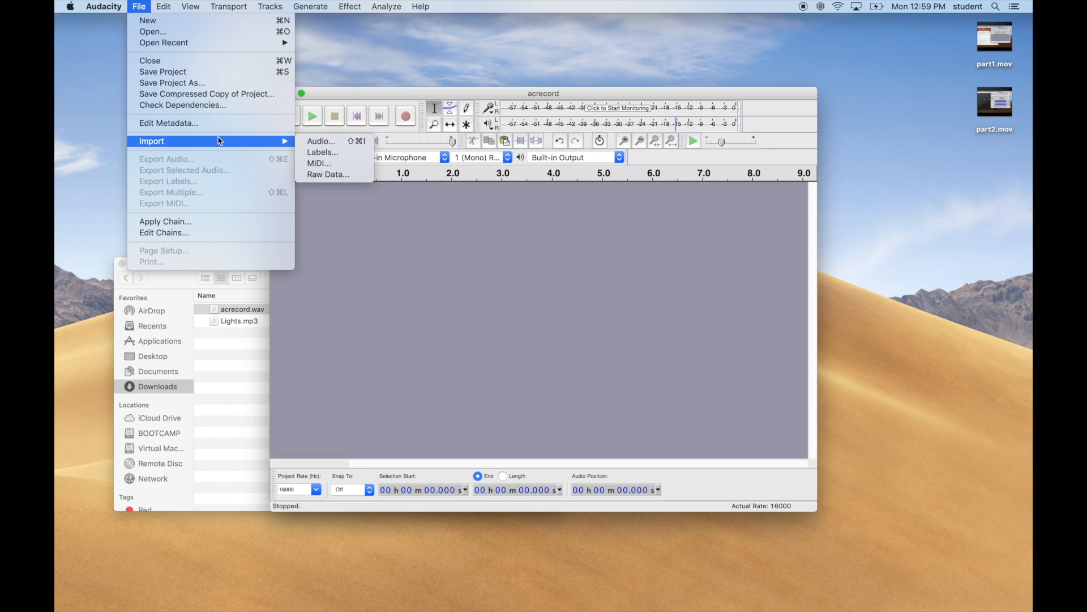
{"action": "left_click", "coordinate": [320, 141]}
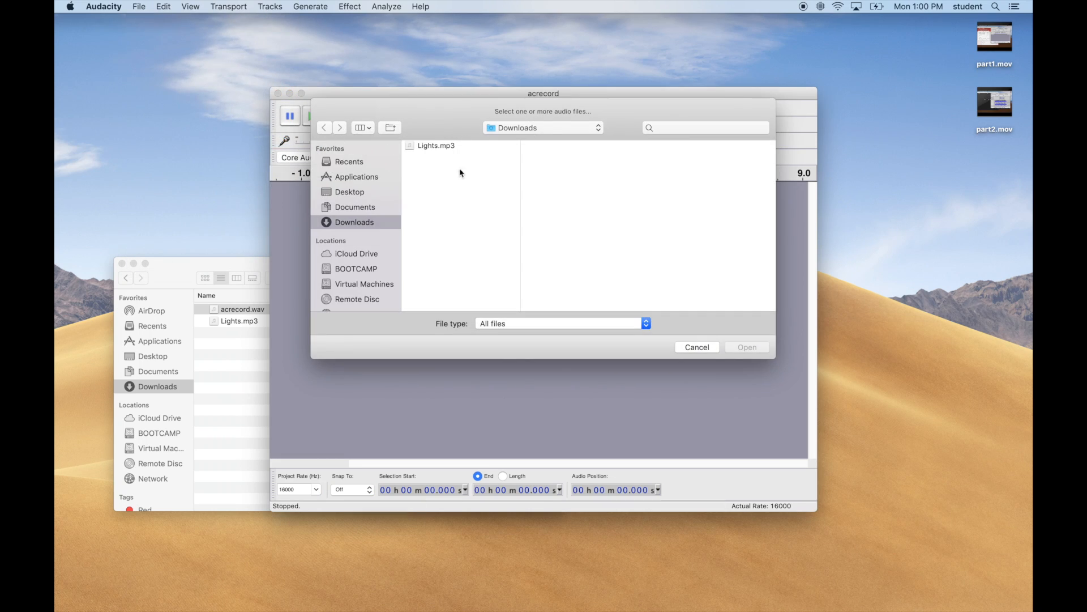
{"action": "left_click", "coordinate": [467, 146]}
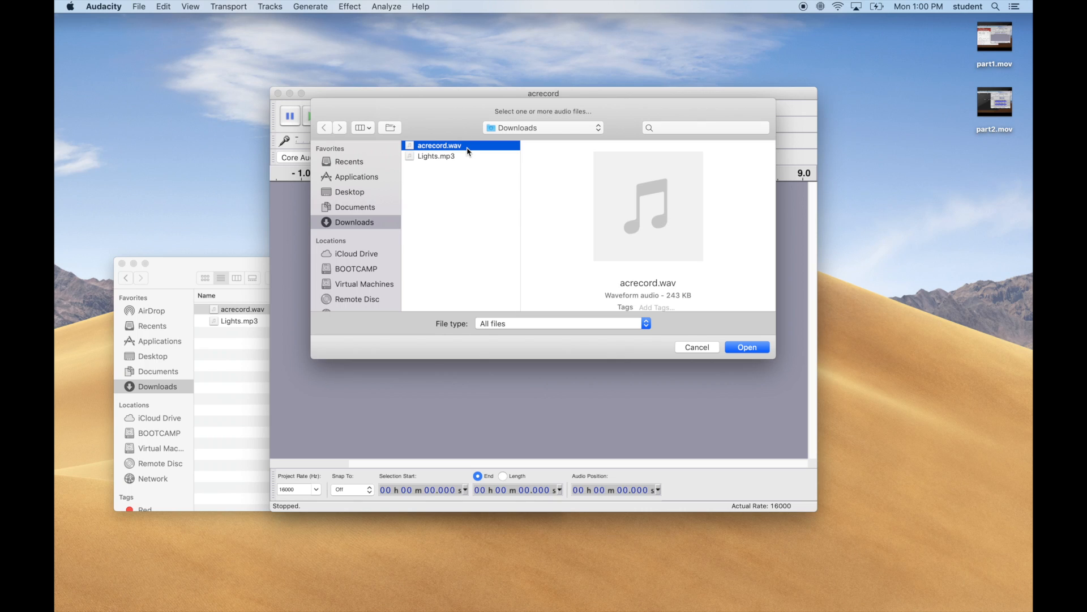
{"action": "left_click", "coordinate": [745, 350]}
{"action": "left_click", "coordinate": [651, 416]}
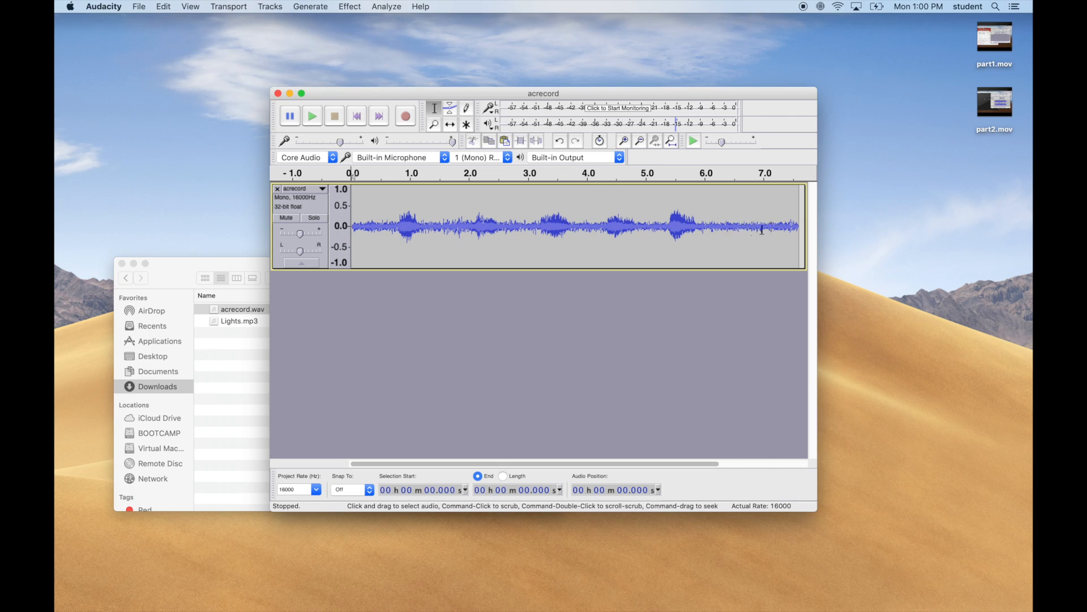
Play the imported recording from near its beginning to hear the background noise, and stop playback.
{"action": "left_click", "coordinate": [702, 227]}
{"action": "left_click", "coordinate": [358, 244]}
{"action": "left_click", "coordinate": [321, 115]}
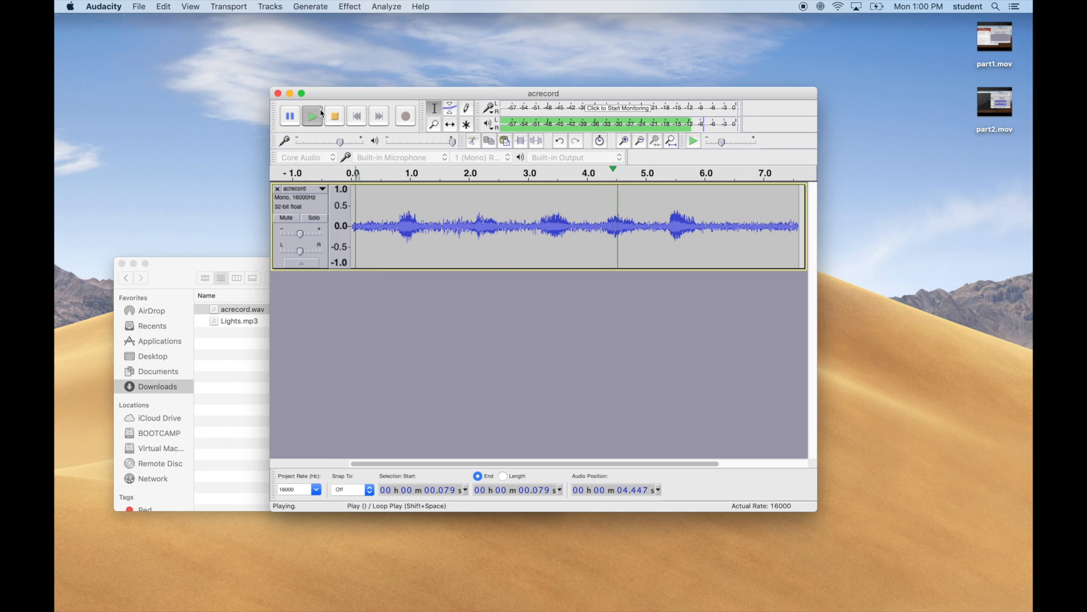
{"action": "left_click", "coordinate": [336, 121]}
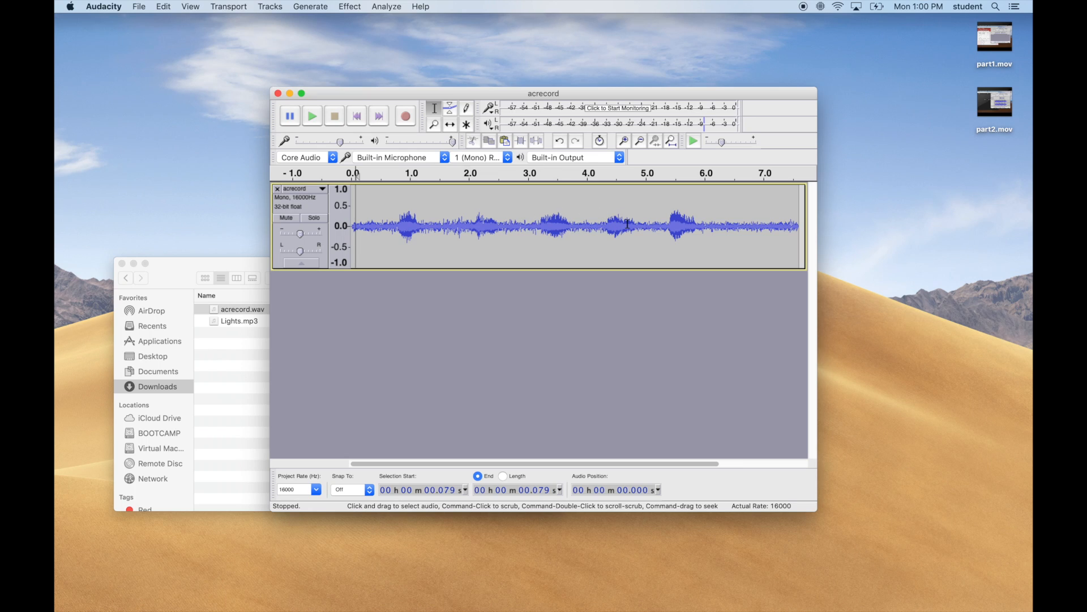
Select the noise-only tail from about 5.95 s to 7.60 s, listen to it, and capture it as the noise profile.
{"action": "left_click", "coordinate": [700, 228]}
{"action": "left_click", "coordinate": [704, 228]}
{"action": "left_click_drag", "start_coordinate": [702, 228], "coordinate": [800, 227]}
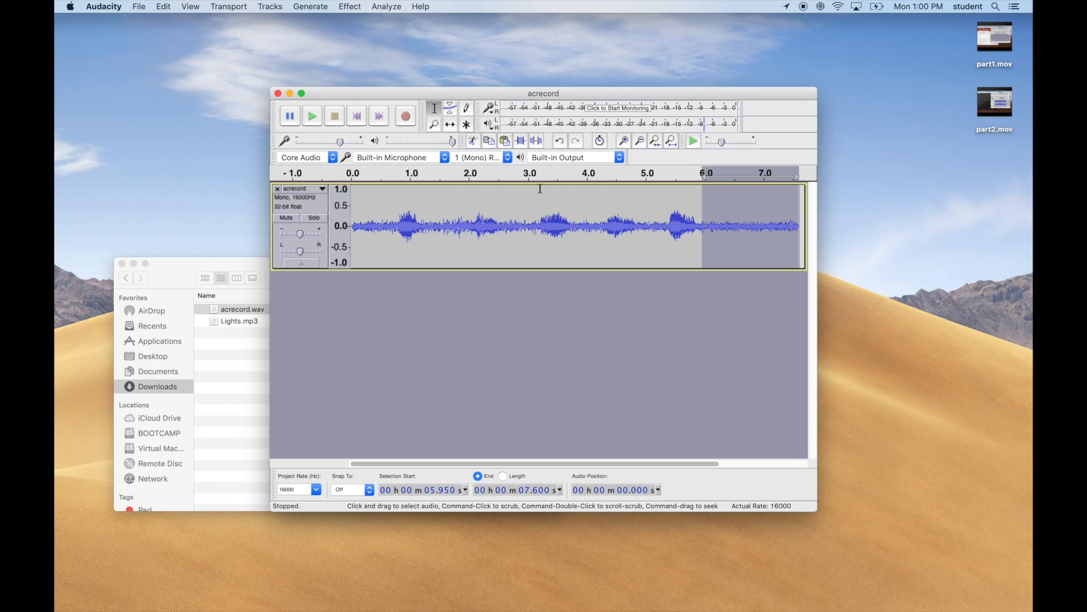
{"action": "left_click", "coordinate": [313, 119]}
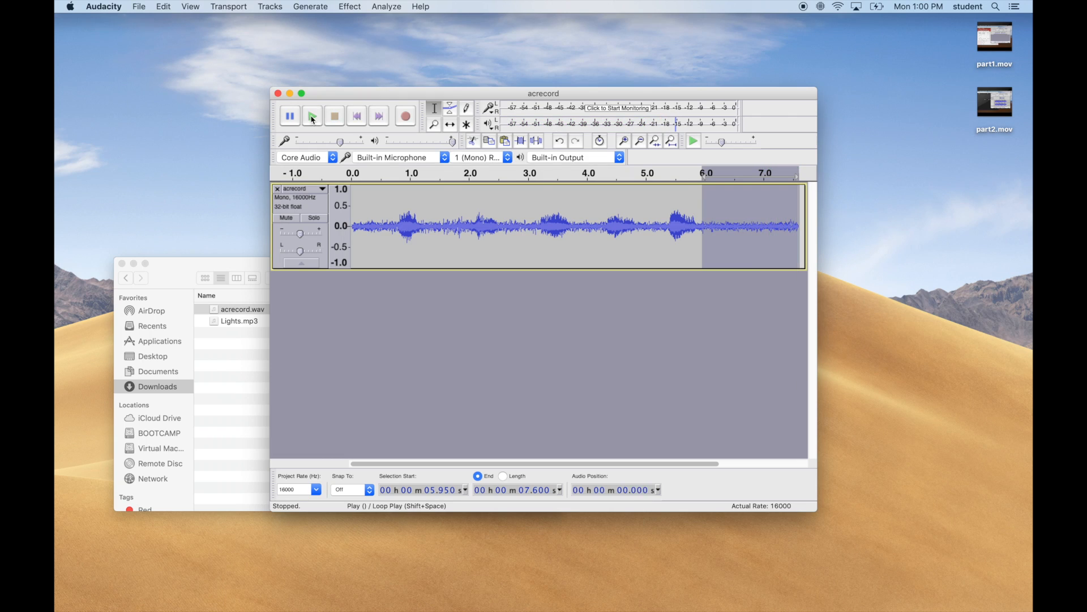
{"action": "left_click", "coordinate": [351, 6]}
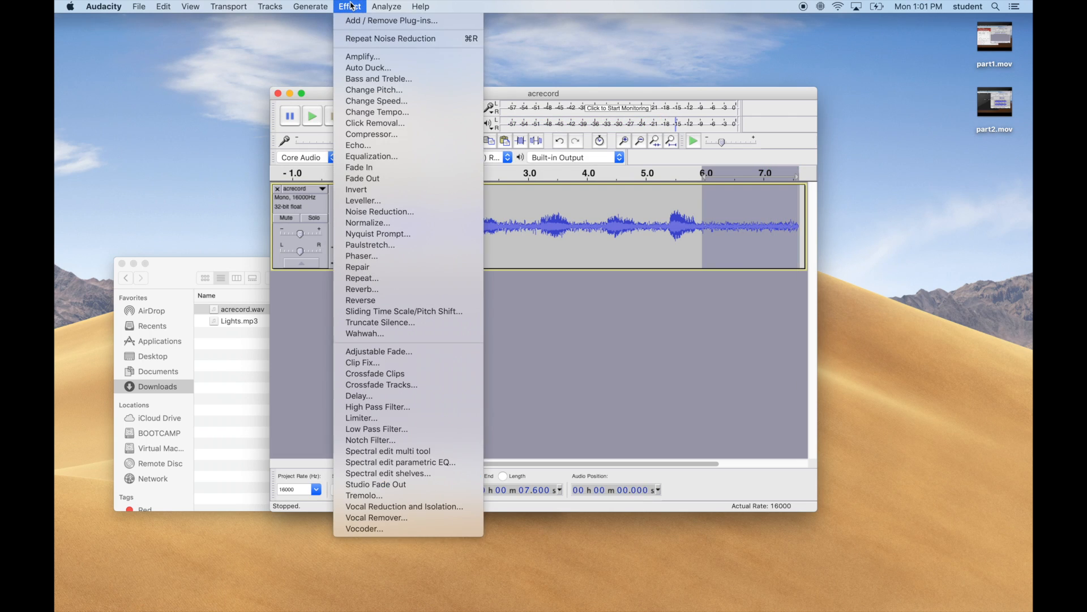
{"action": "left_click", "coordinate": [396, 211]}
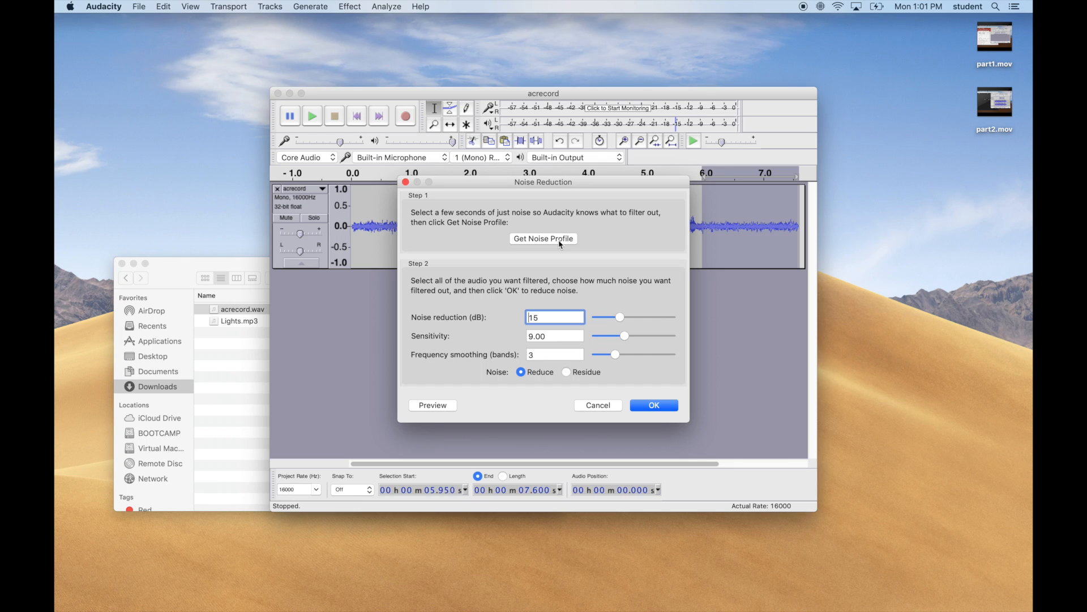
{"action": "left_click", "coordinate": [560, 240]}
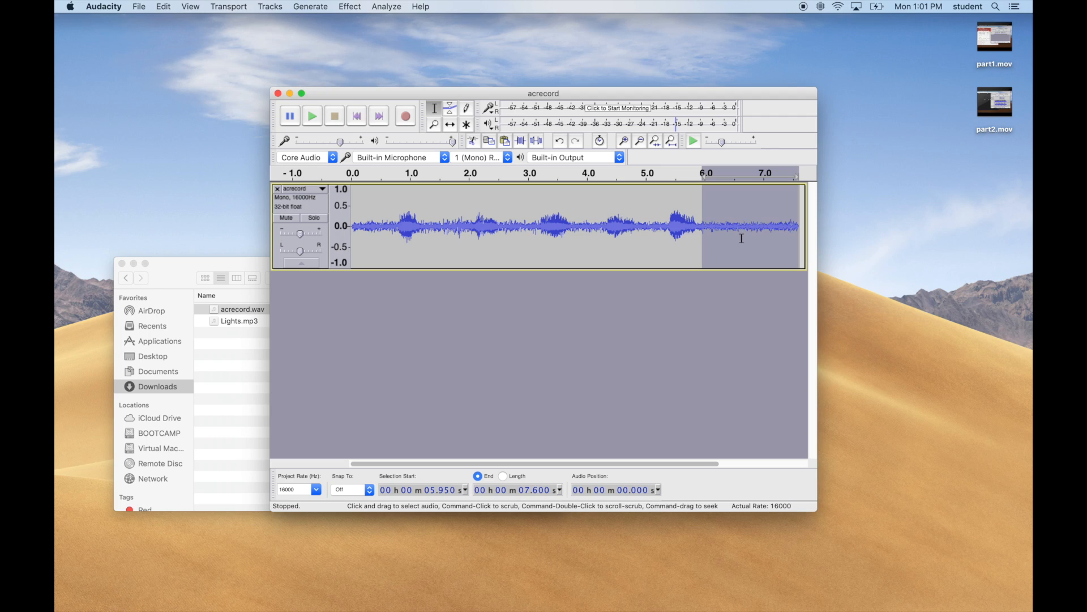
Apply Noise Reduction to the entire track with 15 dB reduction, sensitivity 9.00 and 3 frequency smoothing bands.
{"action": "left_click", "coordinate": [644, 231]}
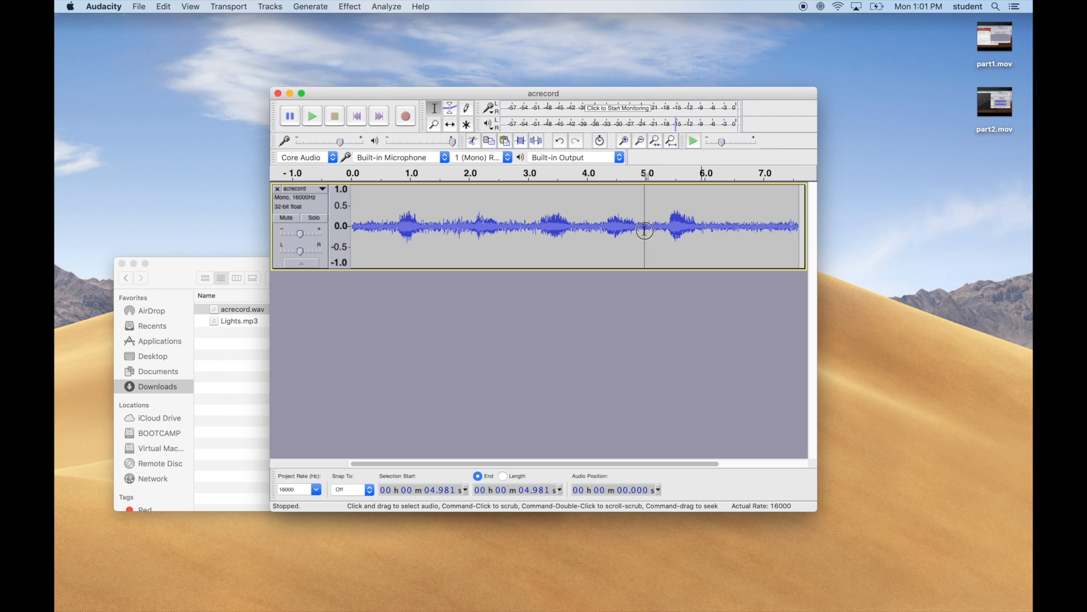
{"action": "left_click", "coordinate": [801, 229]}
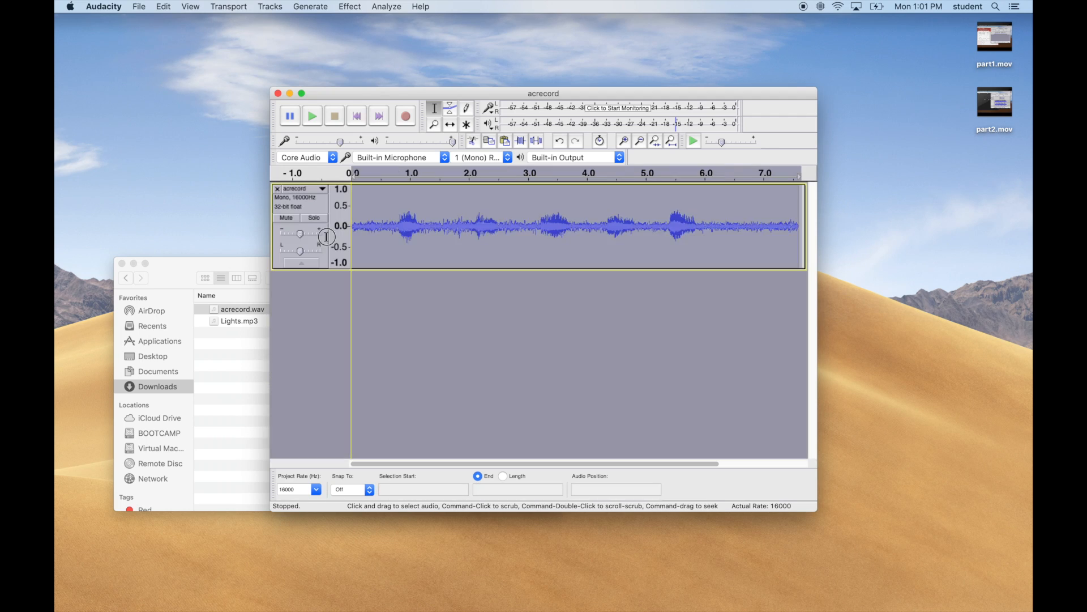
{"action": "left_click", "coordinate": [351, 6]}
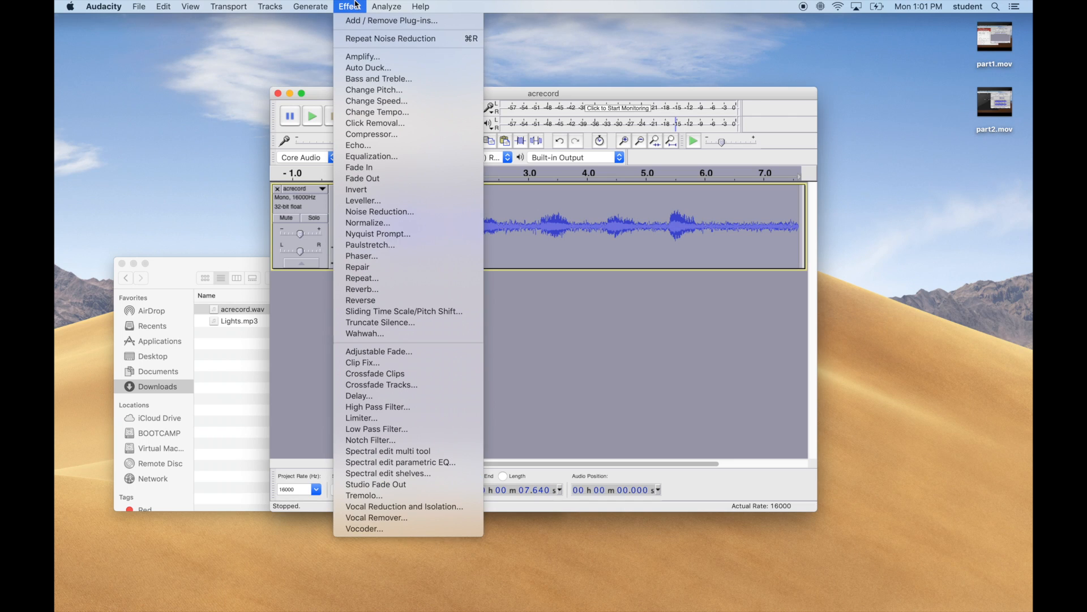
{"action": "left_click", "coordinate": [418, 213]}
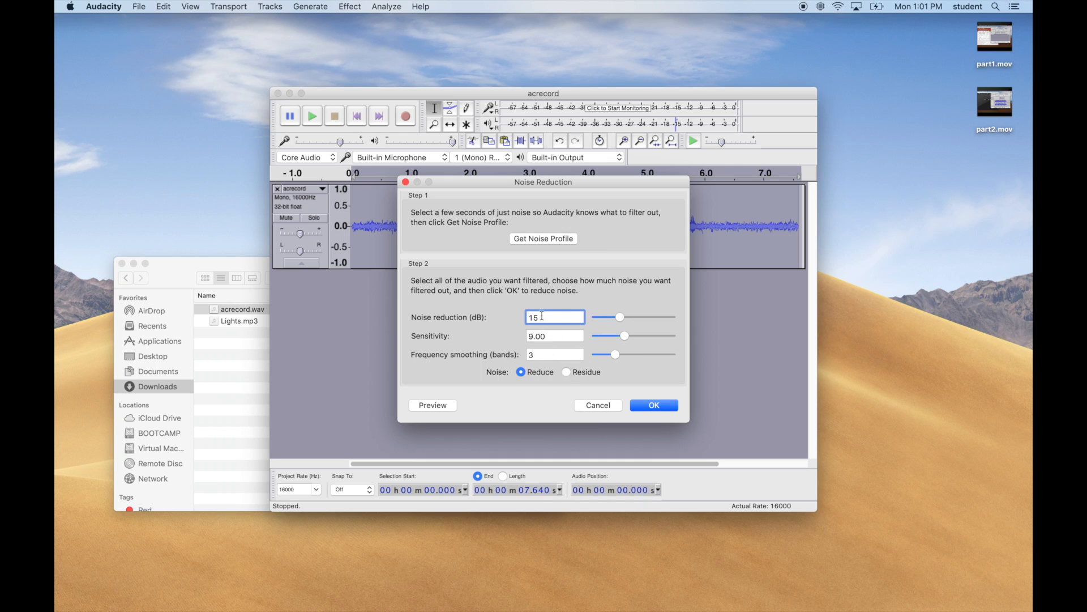
{"action": "left_click", "coordinate": [657, 406]}
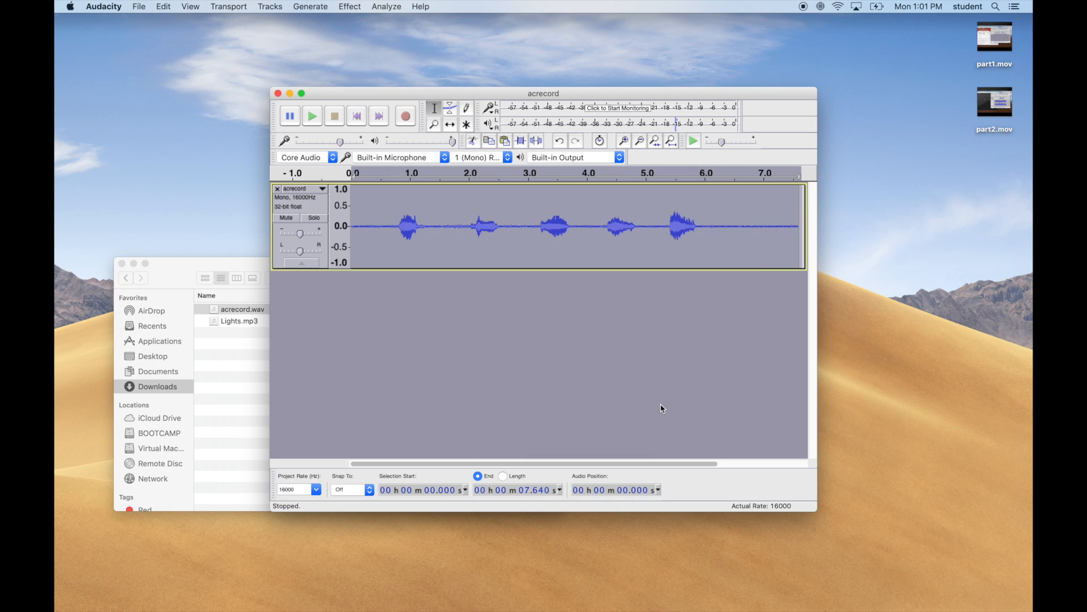
Play the noise-reduced track from near its beginning to check the result.
{"action": "left_click", "coordinate": [464, 249]}
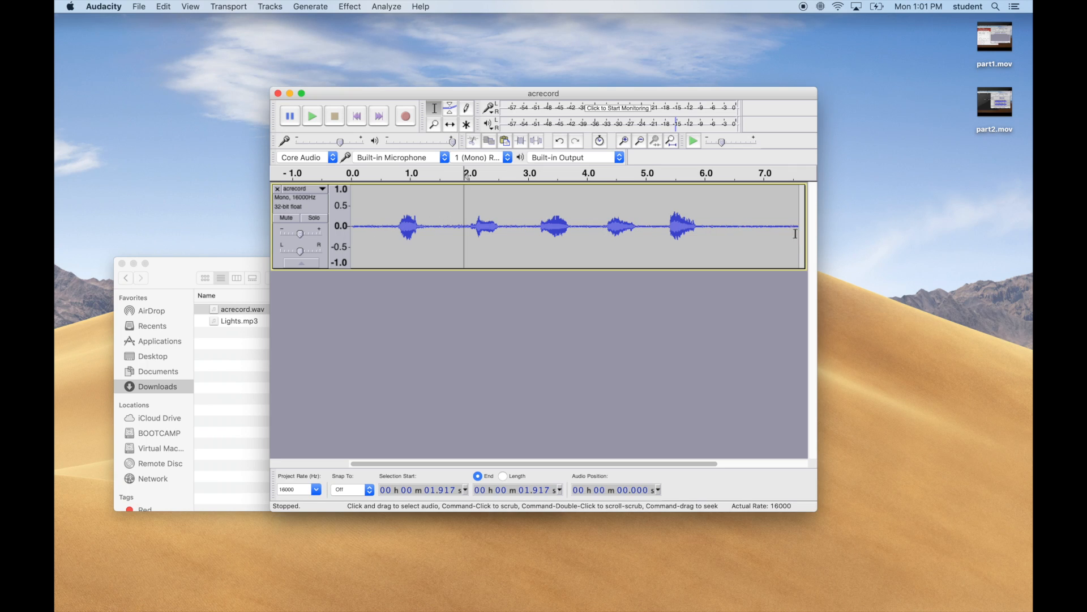
{"action": "left_click", "coordinate": [355, 226]}
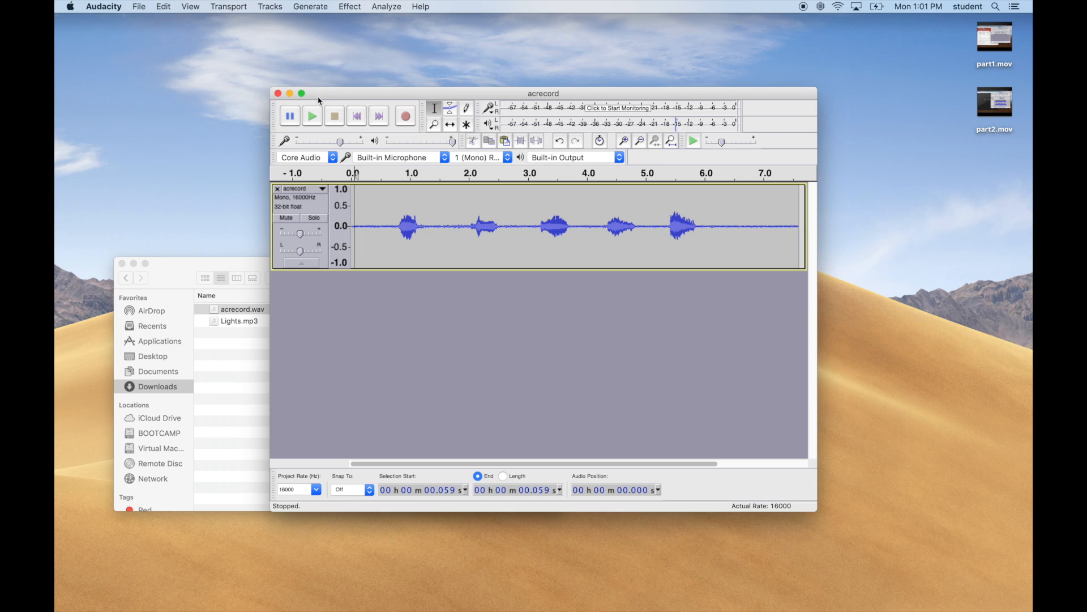
{"action": "left_click", "coordinate": [316, 117]}
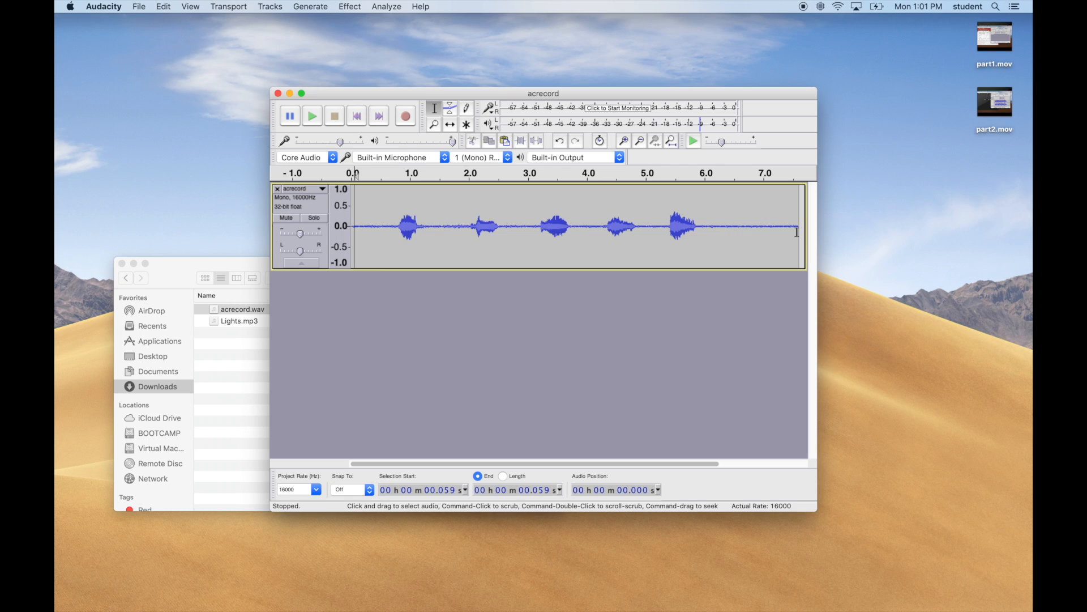
Select the audio from about 0.04 s to 7.60 s, then preview and apply Equalization with the Bass Boost curve.
{"action": "left_click_drag", "start_coordinate": [797, 231], "coordinate": [359, 232]}
{"action": "left_click", "coordinate": [355, 5]}
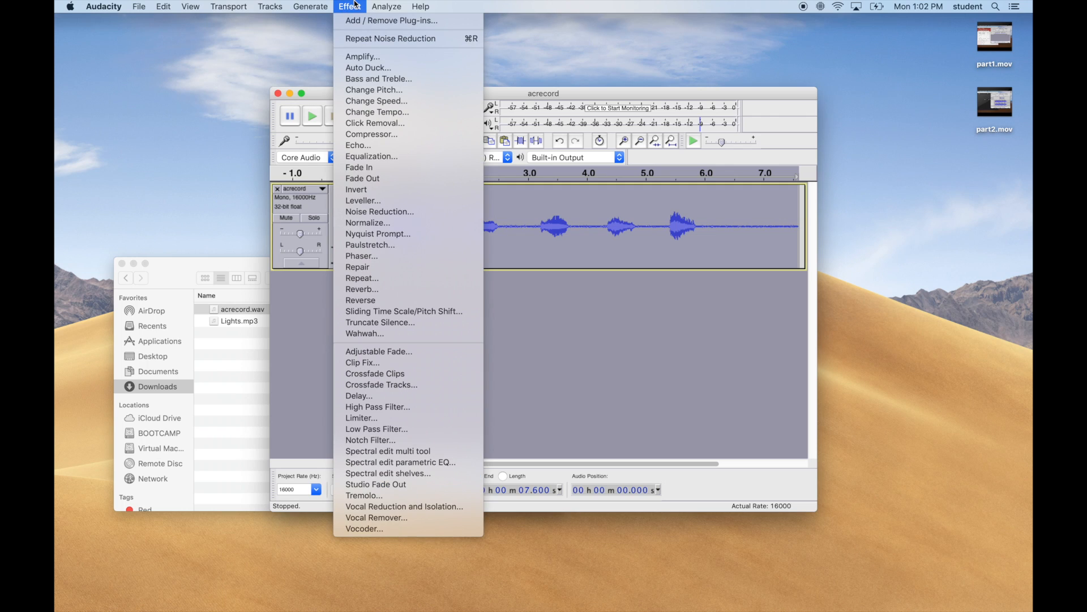
{"action": "left_click", "coordinate": [373, 156]}
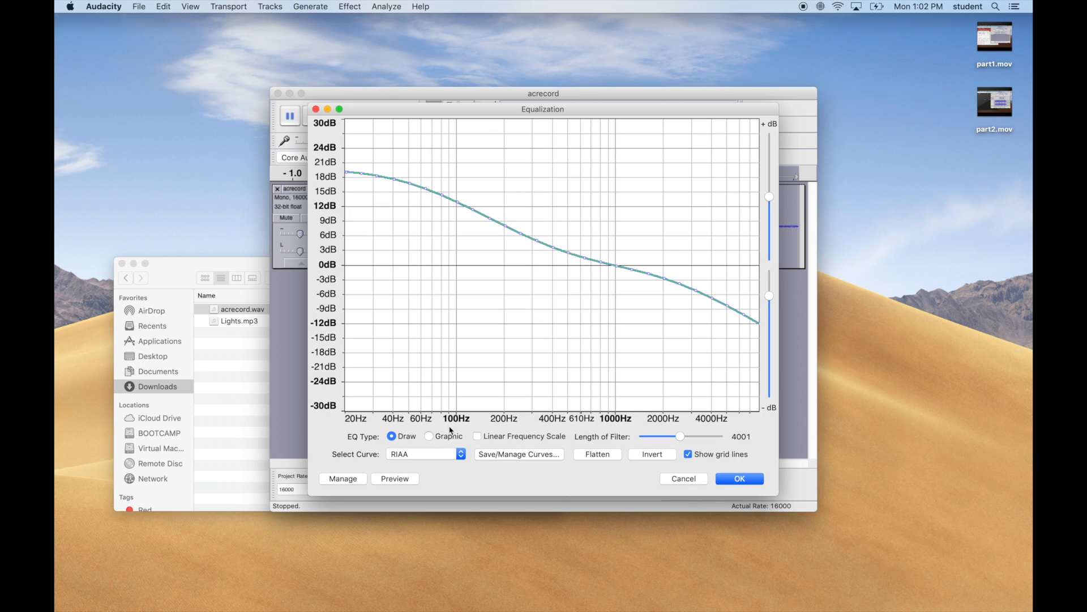
{"action": "left_click", "coordinate": [447, 457]}
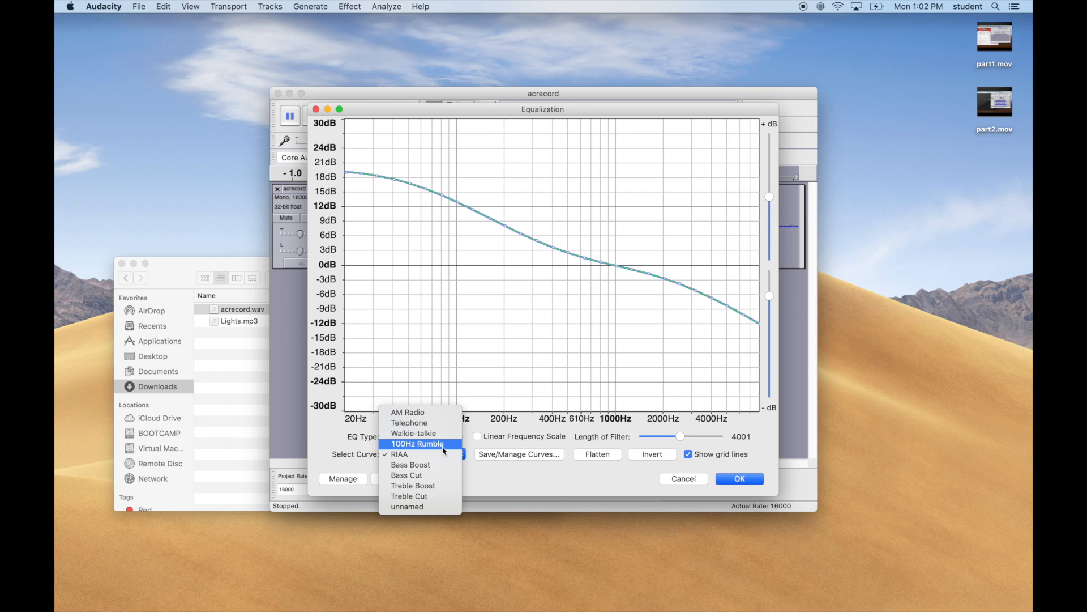
{"action": "left_click", "coordinate": [433, 465]}
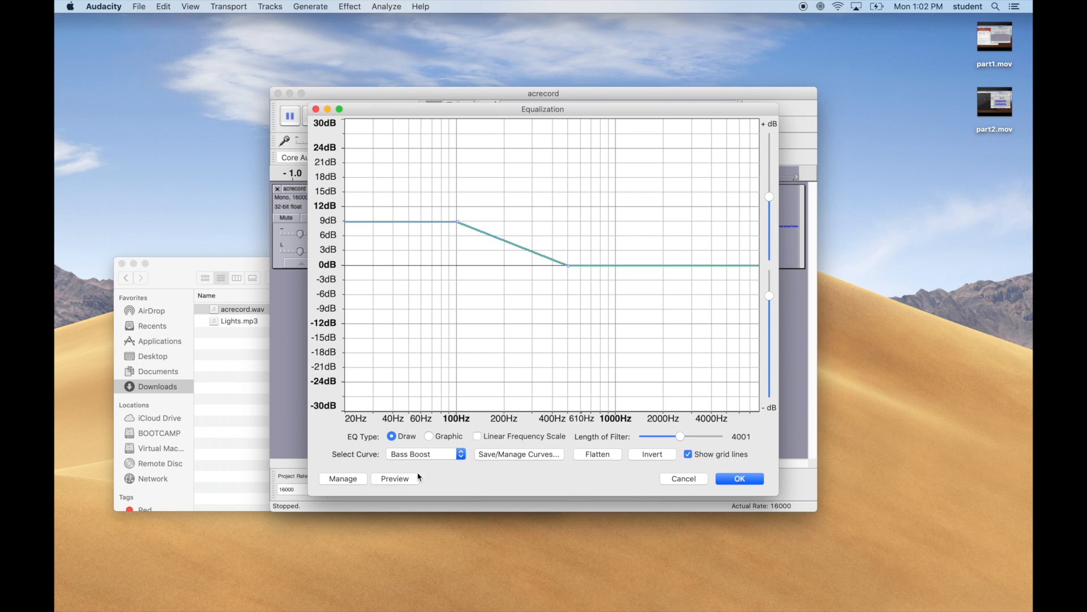
{"action": "left_click", "coordinate": [415, 479]}
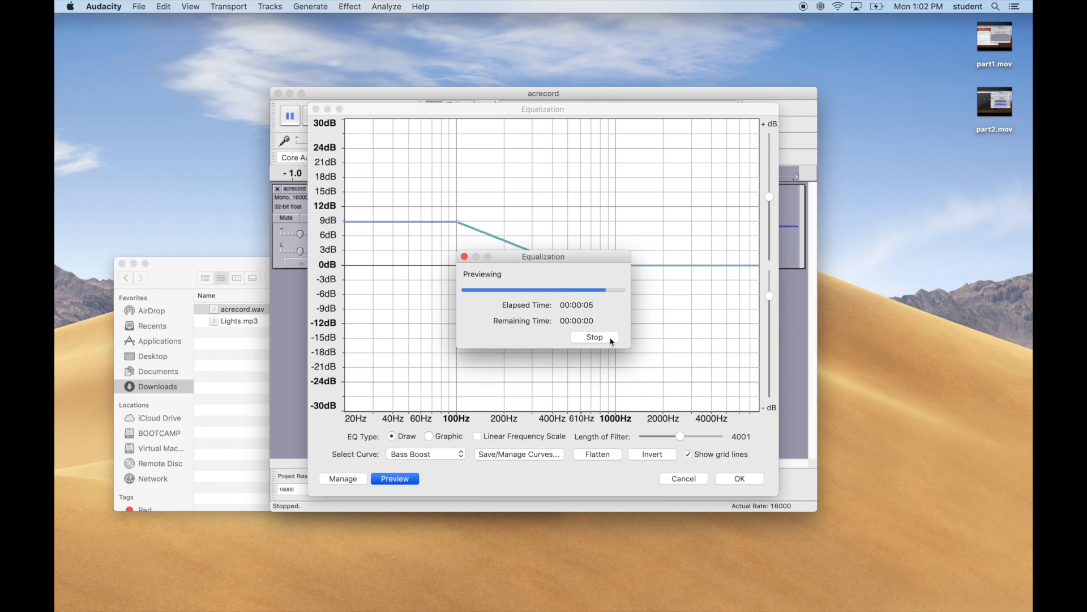
{"action": "left_click", "coordinate": [740, 479]}
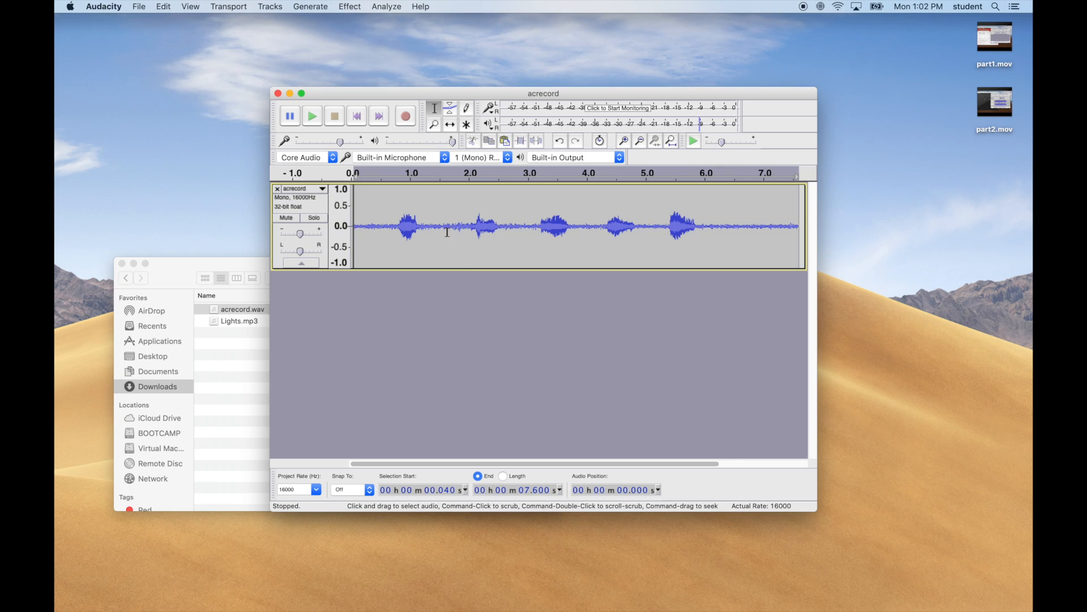
Capture a new noise profile from the equalized track's quiet tail, starting at about 5.89 s.
{"action": "left_click_drag", "start_coordinate": [700, 226], "coordinate": [816, 229]}
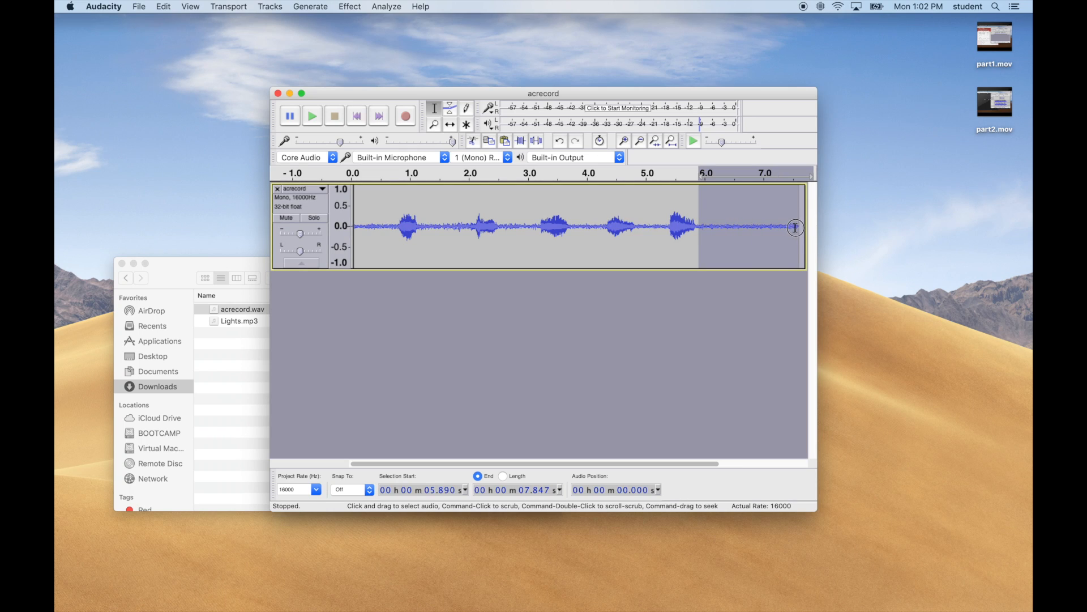
{"action": "left_click", "coordinate": [350, 6]}
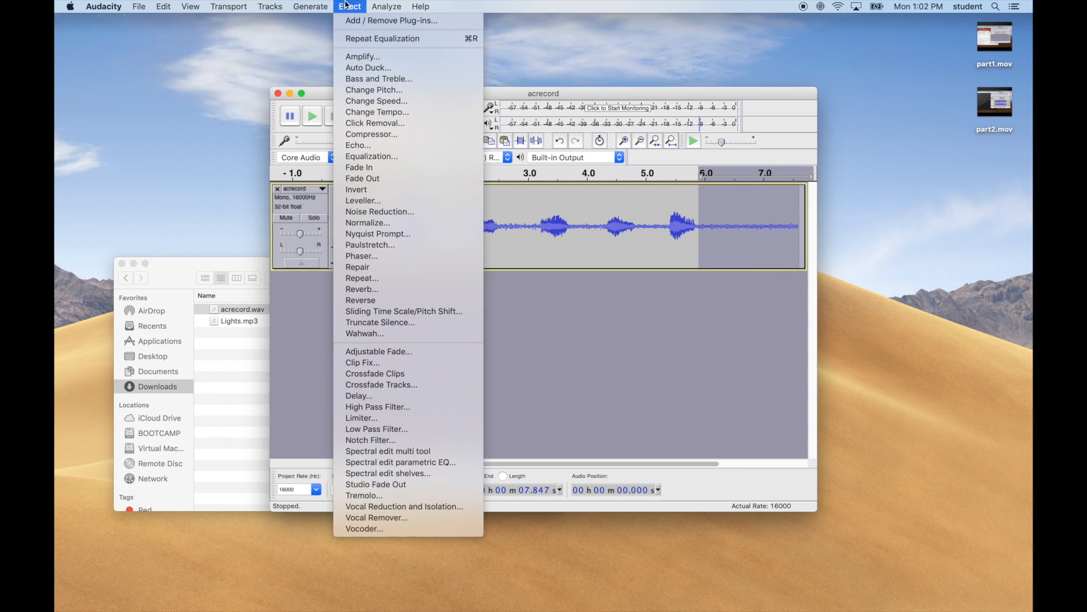
{"action": "left_click", "coordinate": [406, 215]}
{"action": "left_click", "coordinate": [559, 243]}
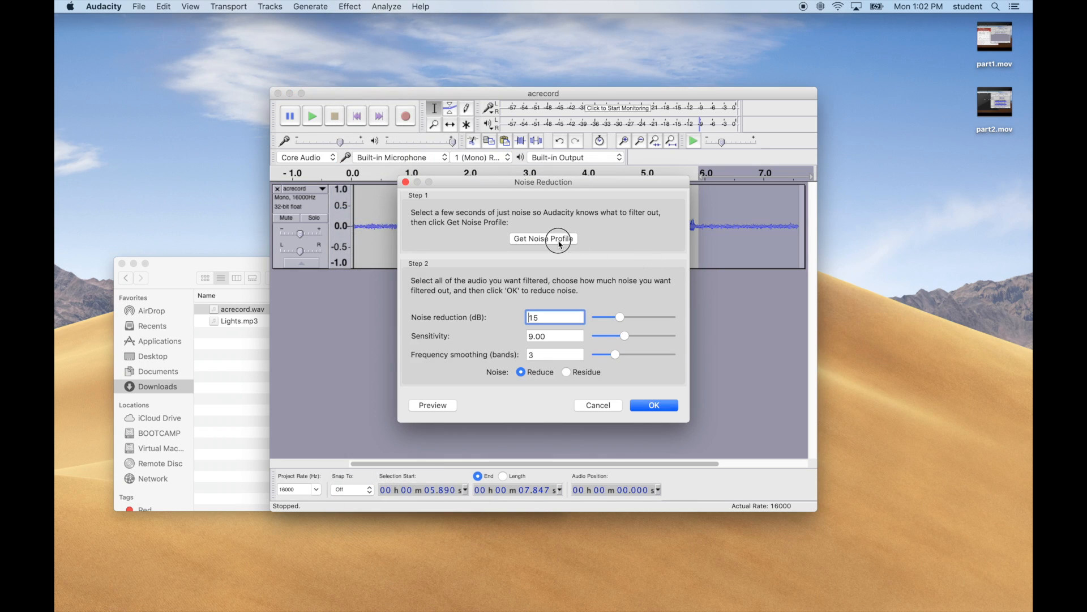
Apply Noise Reduction at 15 dB to only the quiet tail after the last voice burst, from about 5.87 s to the end.
{"action": "left_click", "coordinate": [374, 220]}
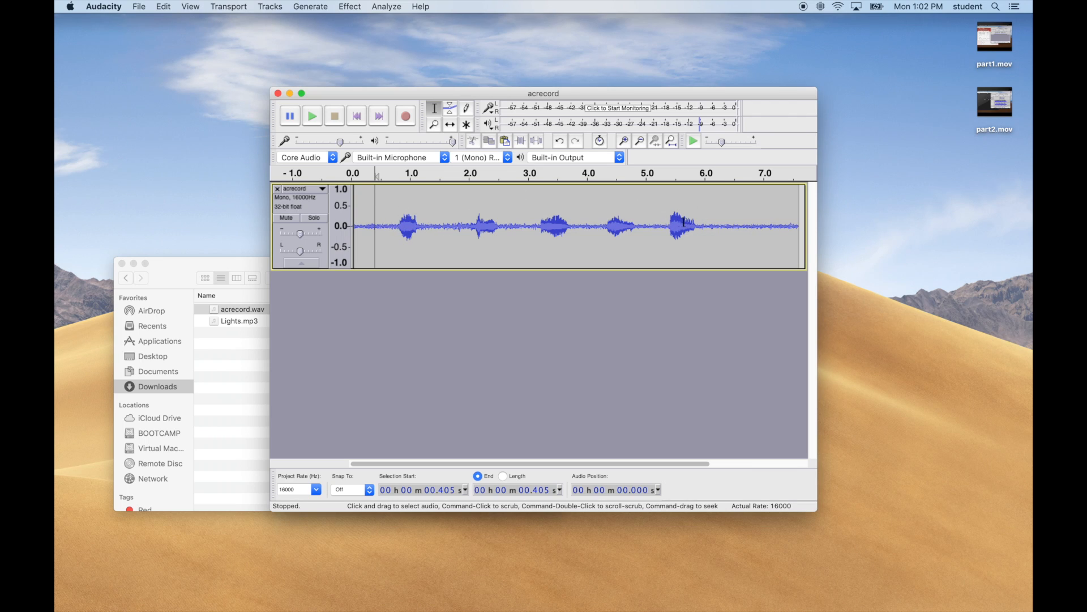
{"action": "left_click_drag", "start_coordinate": [699, 223], "coordinate": [821, 231]}
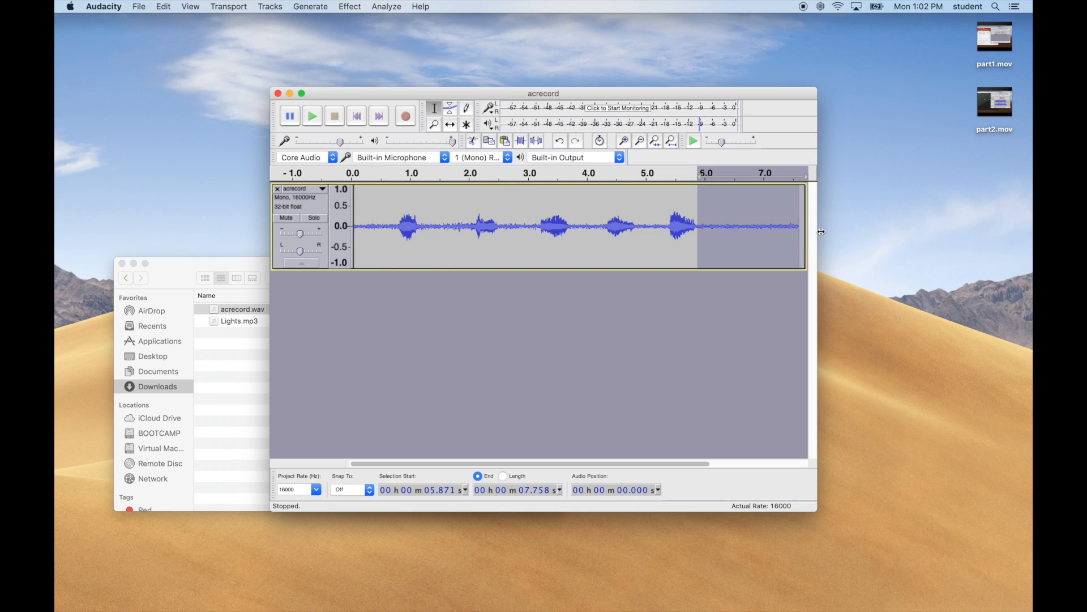
{"action": "left_click", "coordinate": [353, 6]}
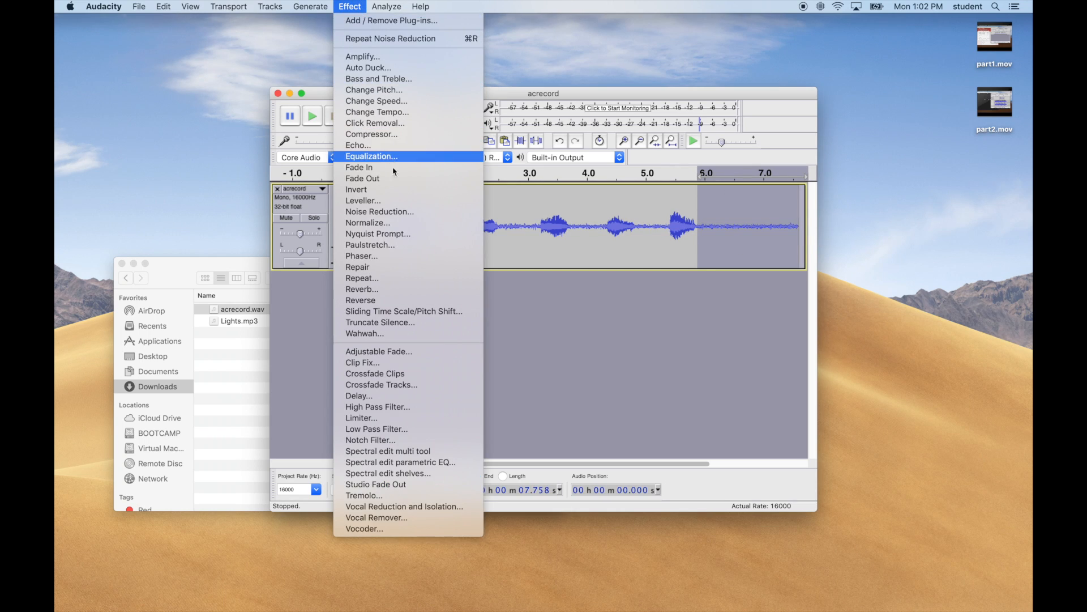
{"action": "left_click", "coordinate": [400, 212]}
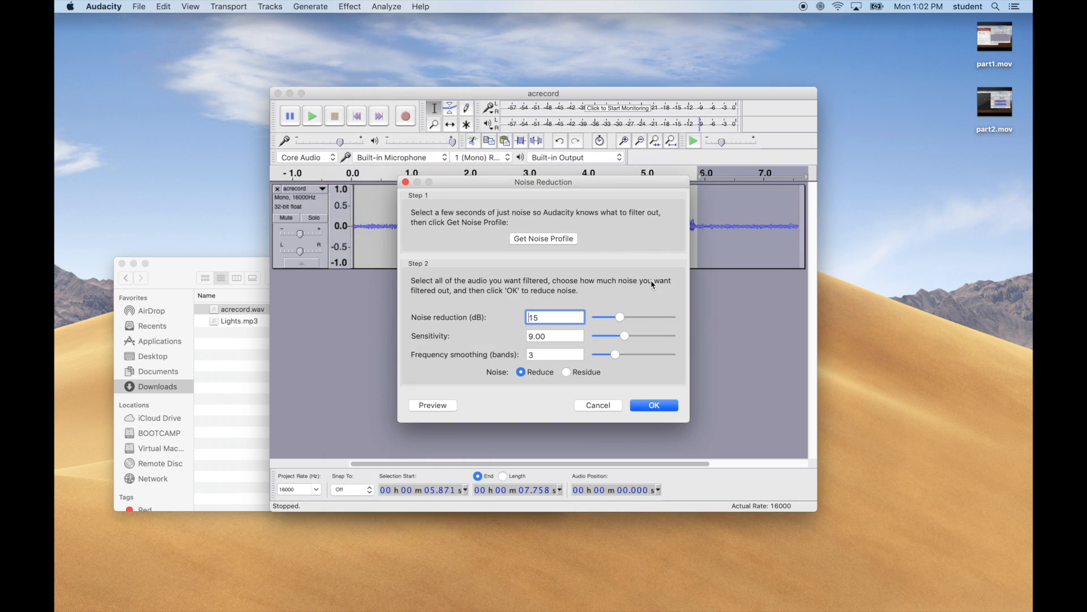
{"action": "left_click", "coordinate": [653, 405]}
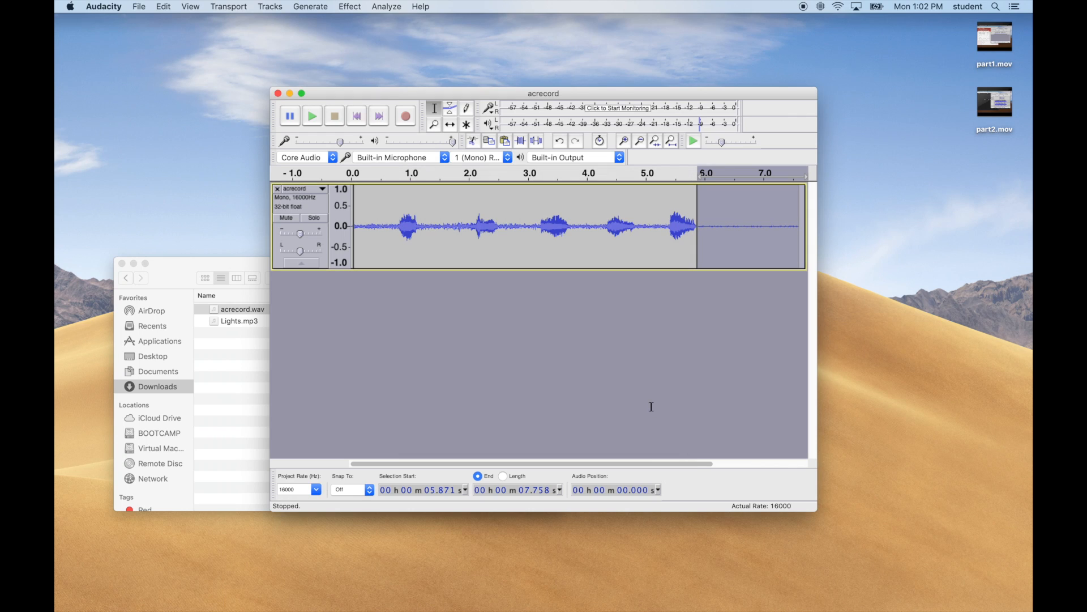
Repeat Noise Reduction on the quiet gap from about 4.82 s to 5.41 s and on the lead-in from 0 s to about 0.83 s.
{"action": "left_click_drag", "start_coordinate": [671, 226], "coordinate": [638, 227]}
{"action": "left_click", "coordinate": [350, 6]}
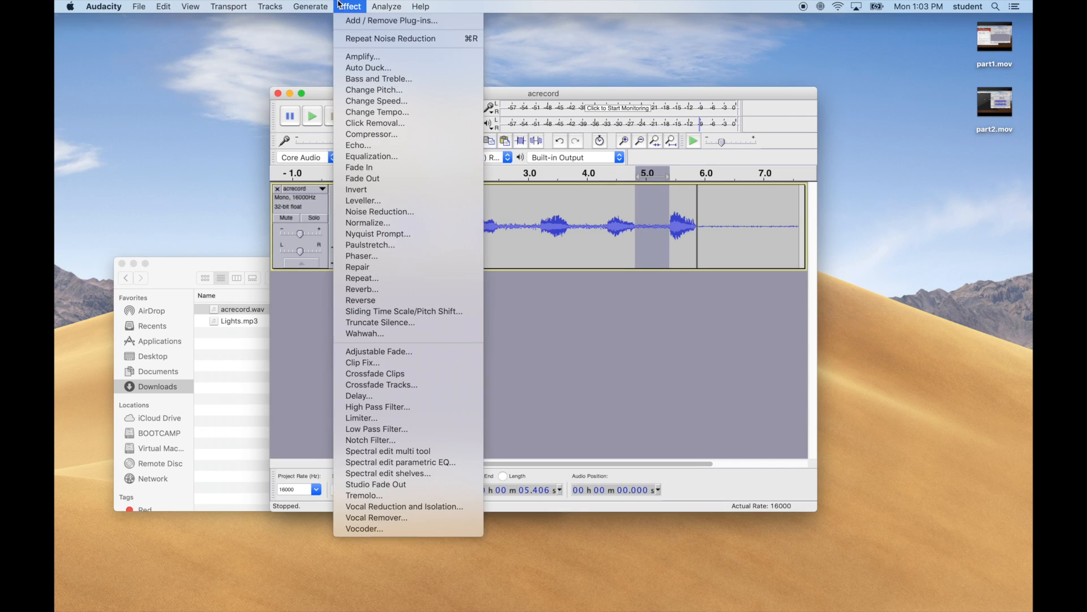
{"action": "left_click", "coordinate": [381, 40]}
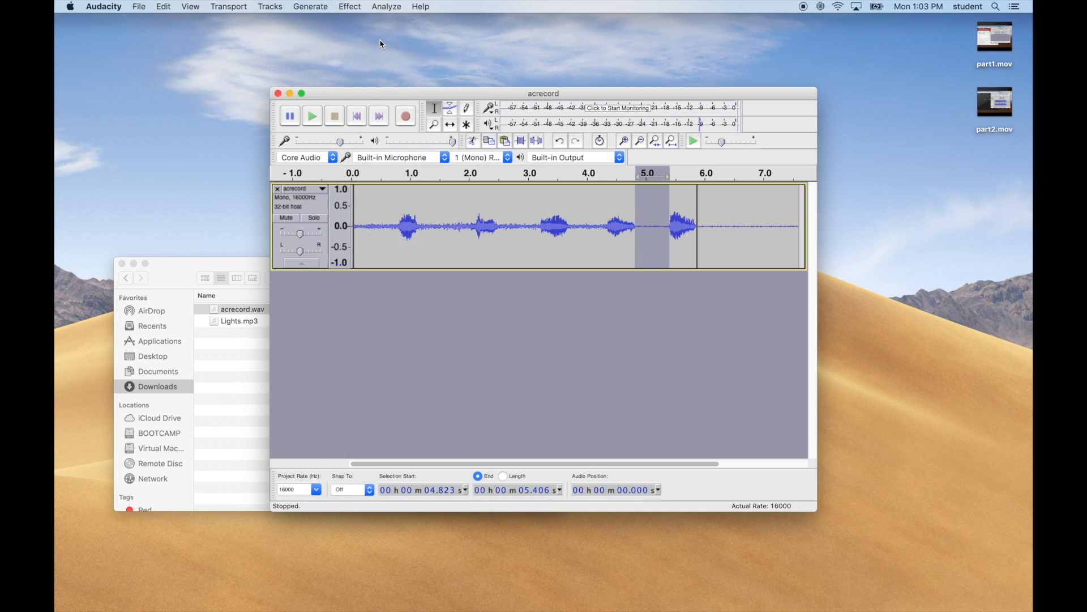
{"action": "left_click_drag", "start_coordinate": [401, 224], "coordinate": [340, 226]}
{"action": "left_click", "coordinate": [343, 6]}
{"action": "left_click", "coordinate": [372, 39]}
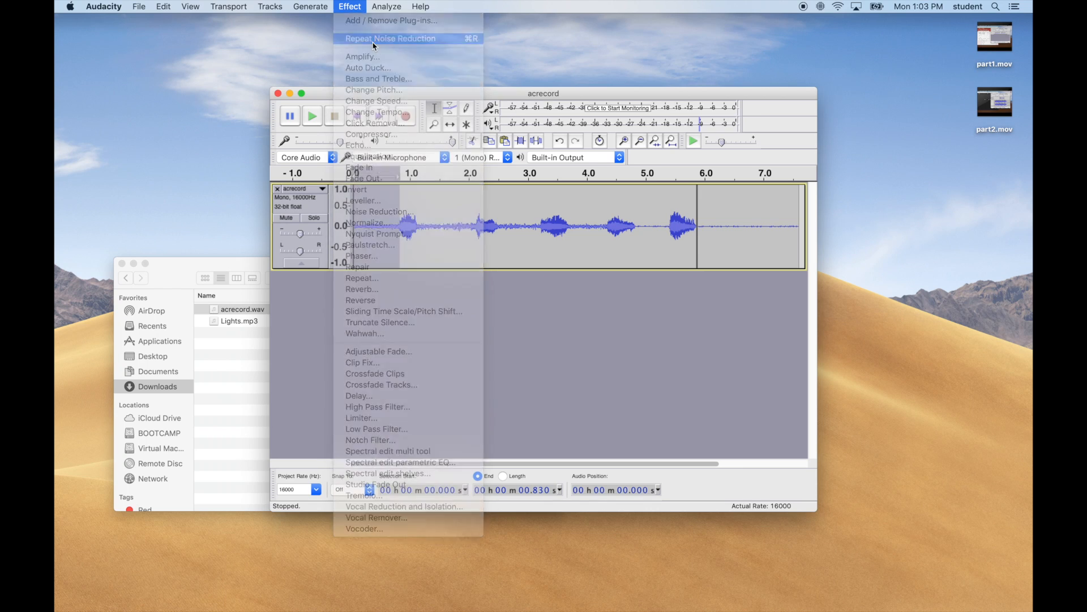
Repeat Noise Reduction on the gaps around the second voice burst, from about 1.14 s to 2.02 s and 2.52 s to 3.24 s.
{"action": "left_click_drag", "start_coordinate": [419, 238], "coordinate": [470, 235]}
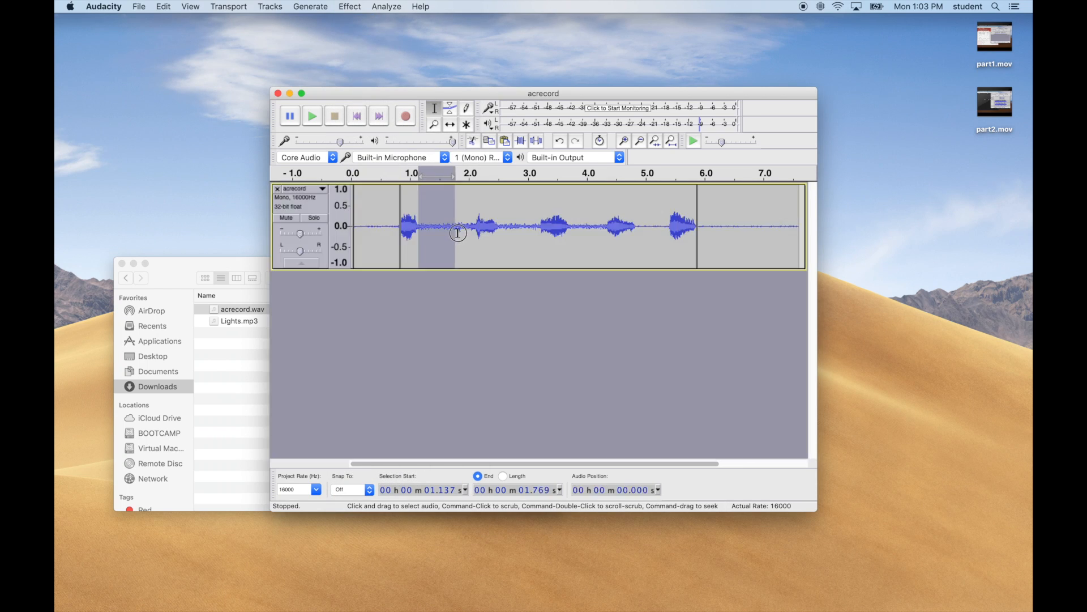
{"action": "left_click", "coordinate": [350, 6]}
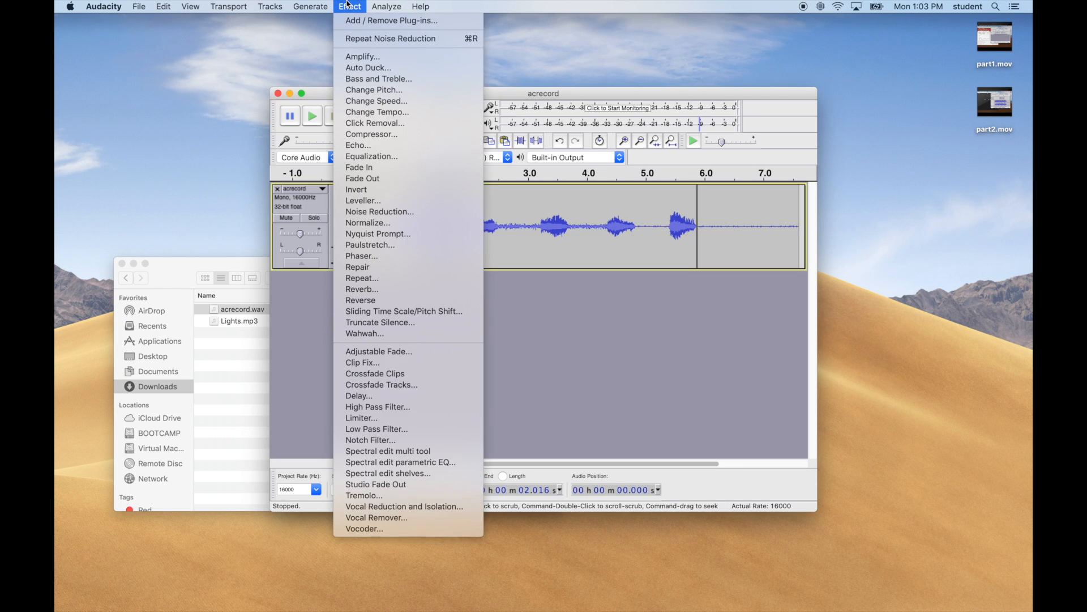
{"action": "left_click", "coordinate": [368, 39]}
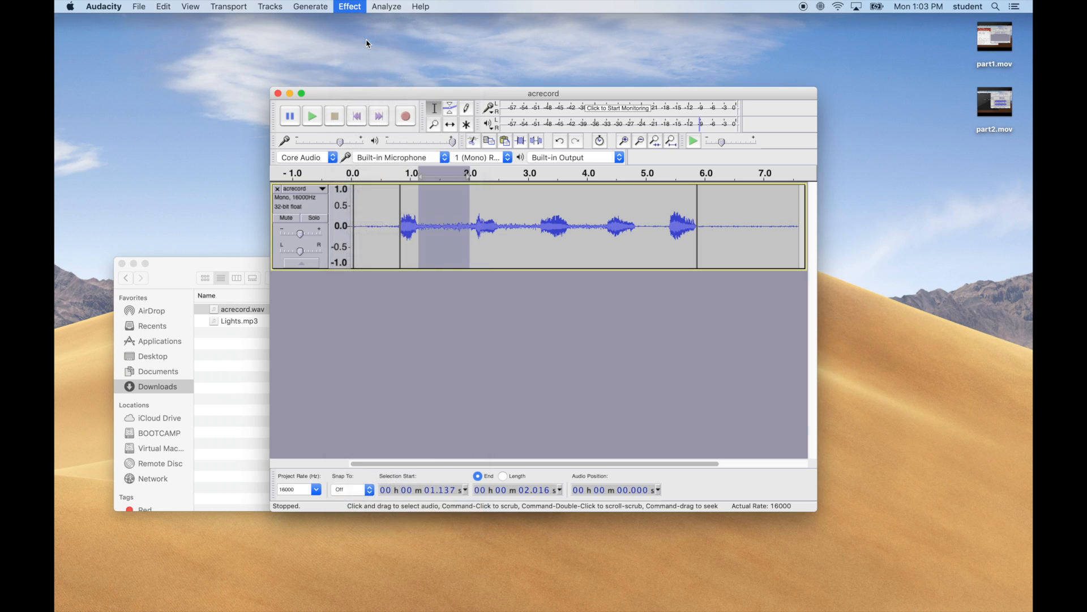
{"action": "left_click_drag", "start_coordinate": [500, 228], "coordinate": [543, 230]}
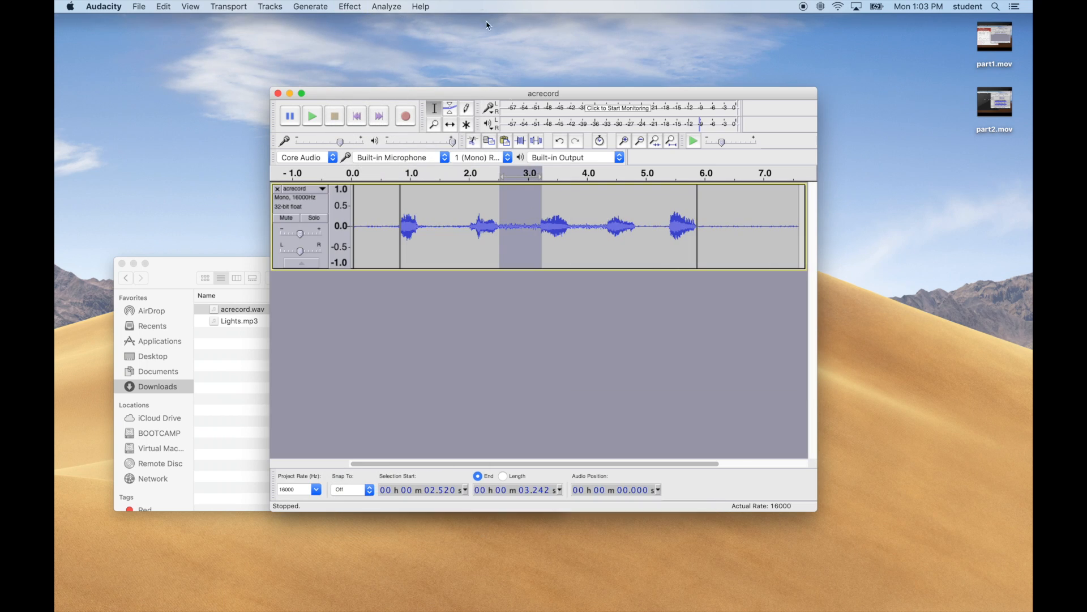
{"action": "left_click", "coordinate": [350, 7]}
{"action": "left_click", "coordinate": [381, 38]}
Repeat Noise Reduction on the gap from about 3.70 s to 4.33 s, and play the track from about 0.16 s.
{"action": "left_click", "coordinate": [568, 229]}
{"action": "left_click_drag", "start_coordinate": [568, 229], "coordinate": [606, 229]}
{"action": "left_click", "coordinate": [350, 6]}
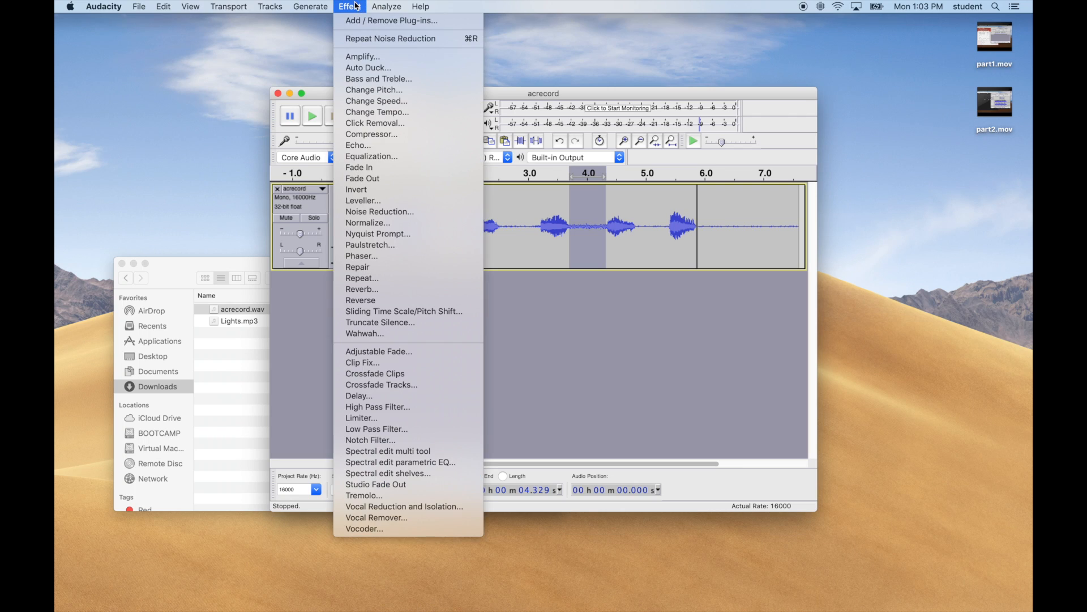
{"action": "left_click", "coordinate": [364, 38]}
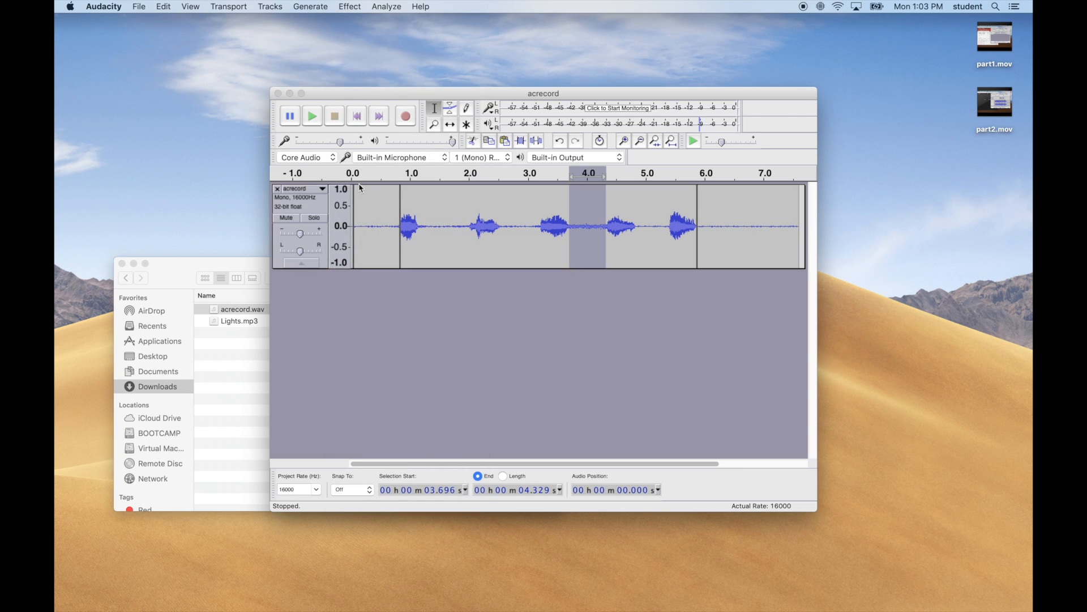
{"action": "left_click", "coordinate": [360, 214]}
{"action": "left_click", "coordinate": [313, 116]}
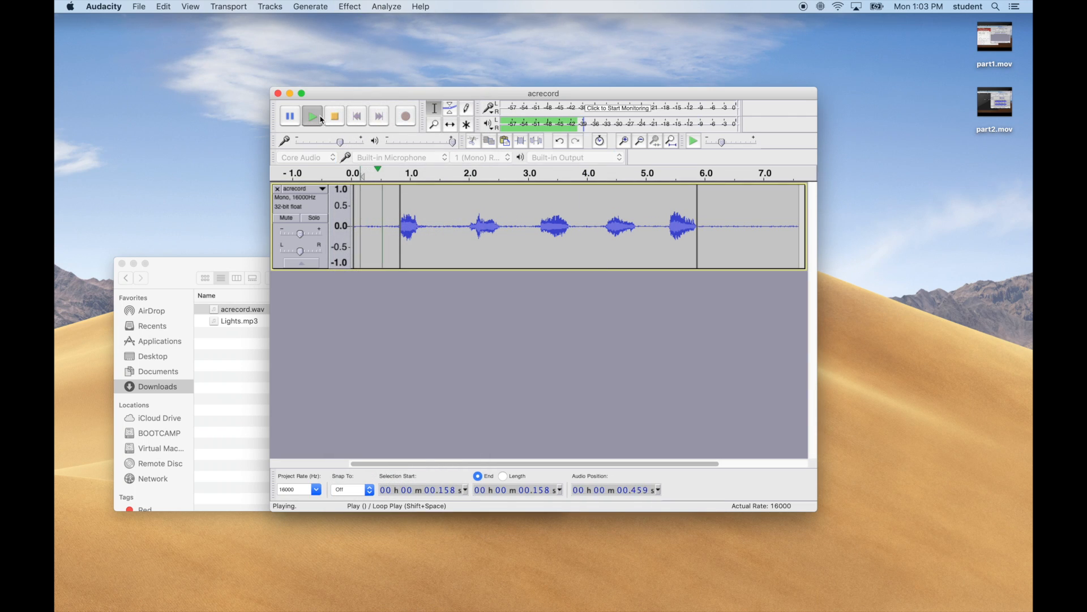